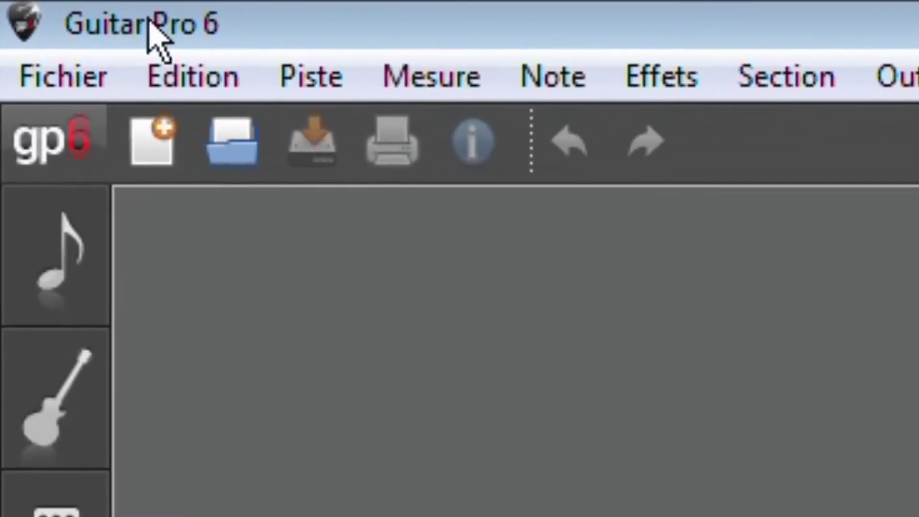
- Open the included classical example score Beethoven - Moonlight Sonata
{"action": "left_click", "coordinate": [36, 70]}
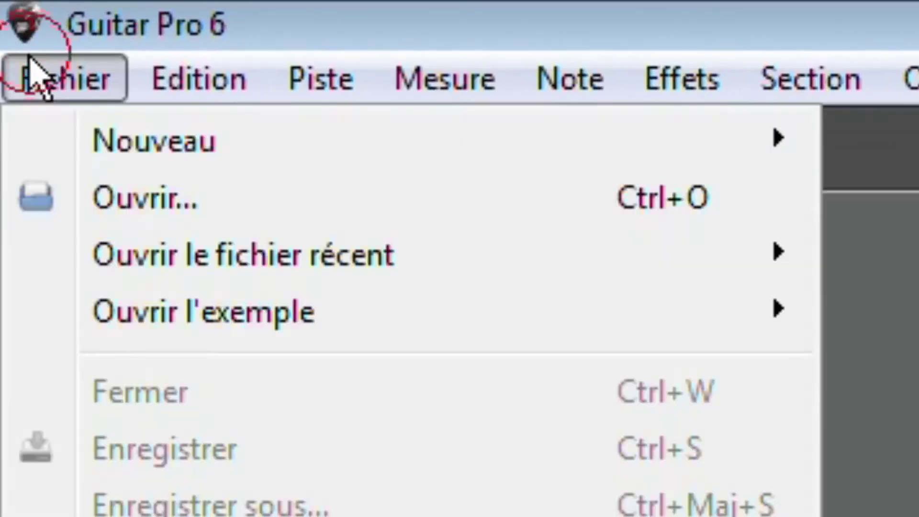
{"action": "mouse_move", "coordinate": [175, 275]}
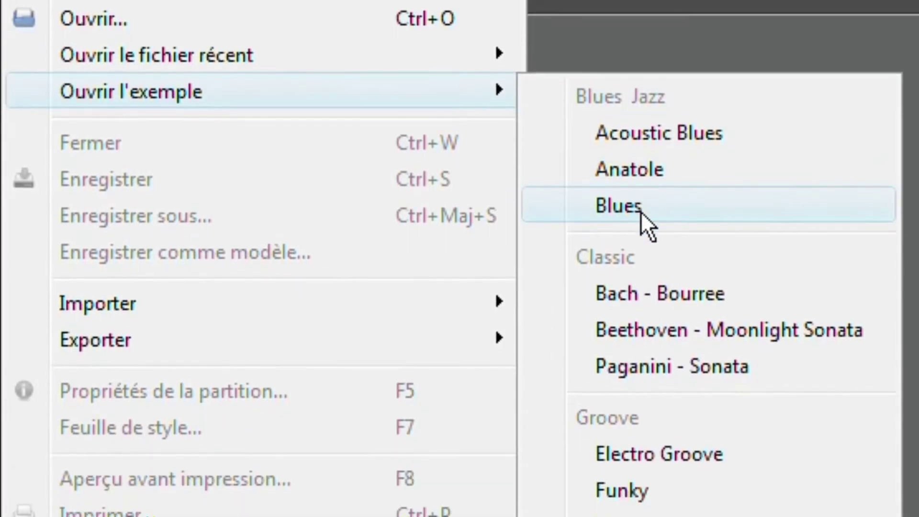
{"action": "left_click", "coordinate": [638, 279]}
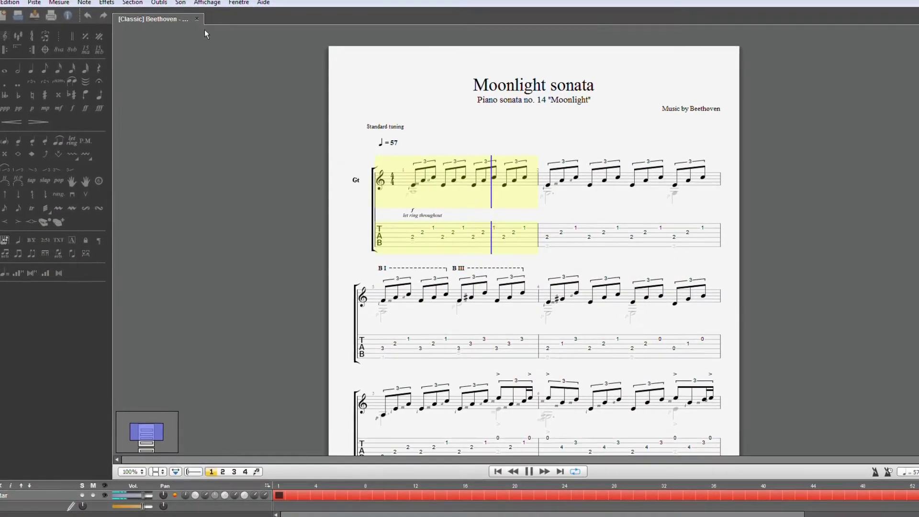
- Show the floating fretboard and try its Temps + Mesure note display before returning it to Temps
{"action": "left_click", "coordinate": [206, 2]}
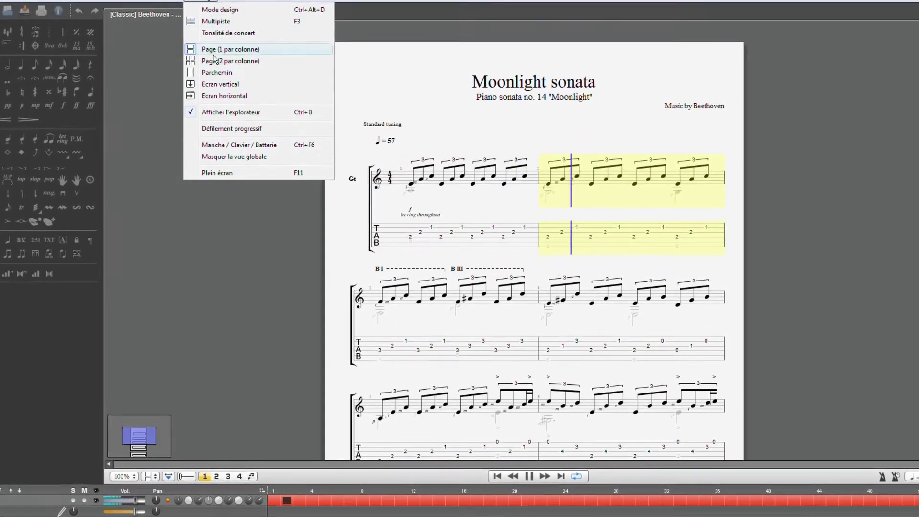
{"action": "left_click", "coordinate": [222, 145]}
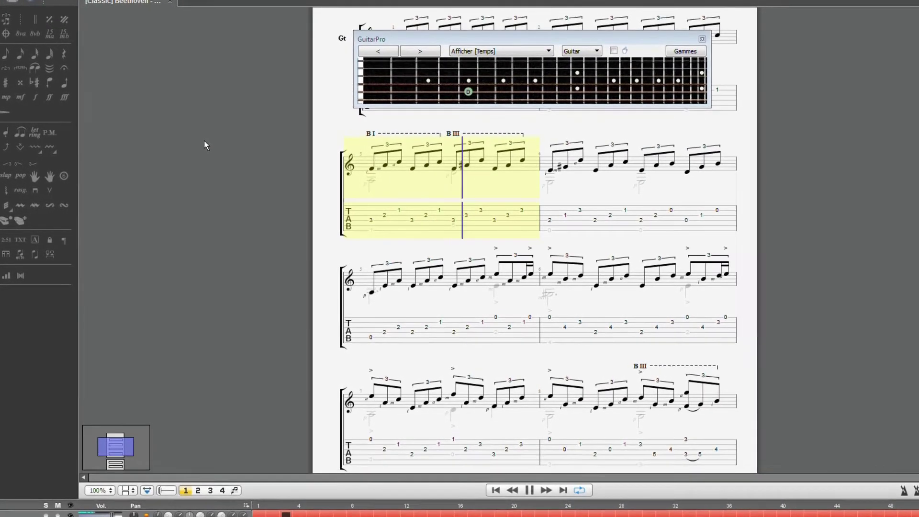
{"action": "left_click", "coordinate": [482, 51]}
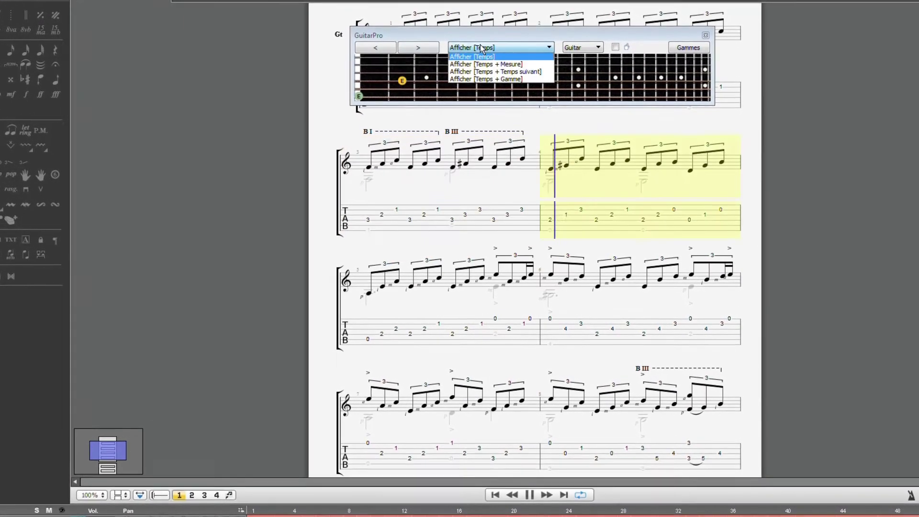
{"action": "left_click", "coordinate": [486, 64]}
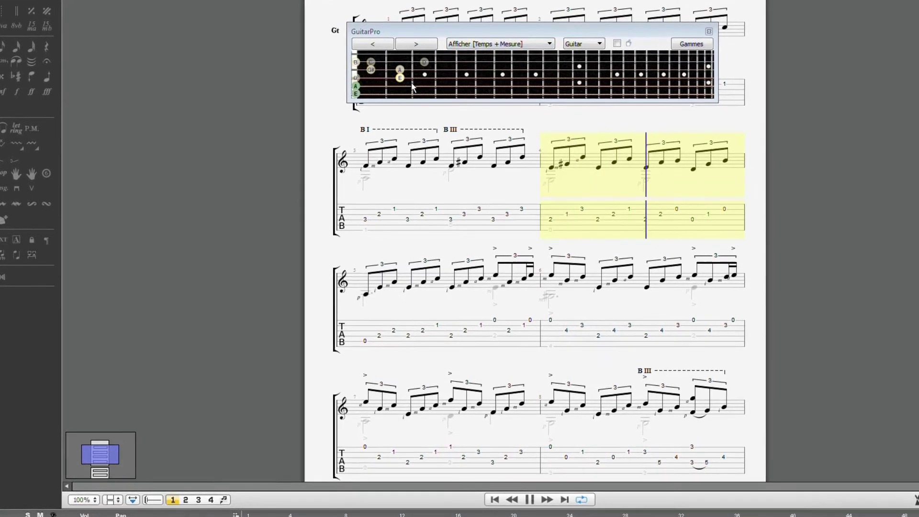
{"action": "left_click", "coordinate": [483, 43]}
{"action": "left_click", "coordinate": [478, 57]}
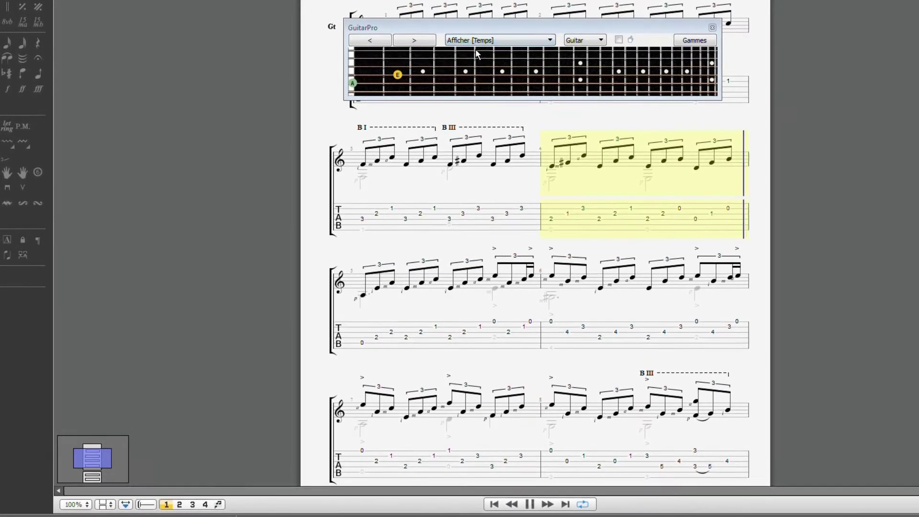
- Try the fretboard window's Keyboard view, return to Guitar, and switch the left-handed layout on and off
{"action": "left_click", "coordinate": [582, 41]}
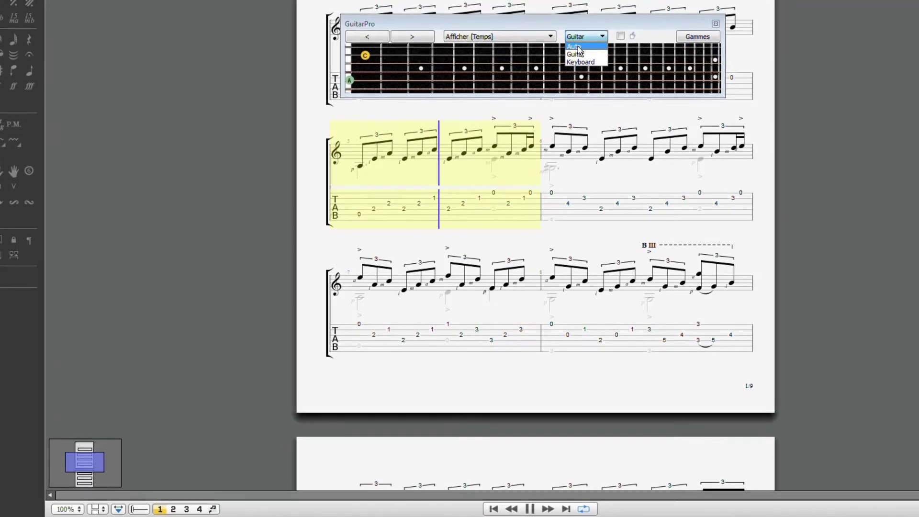
{"action": "left_click", "coordinate": [580, 62]}
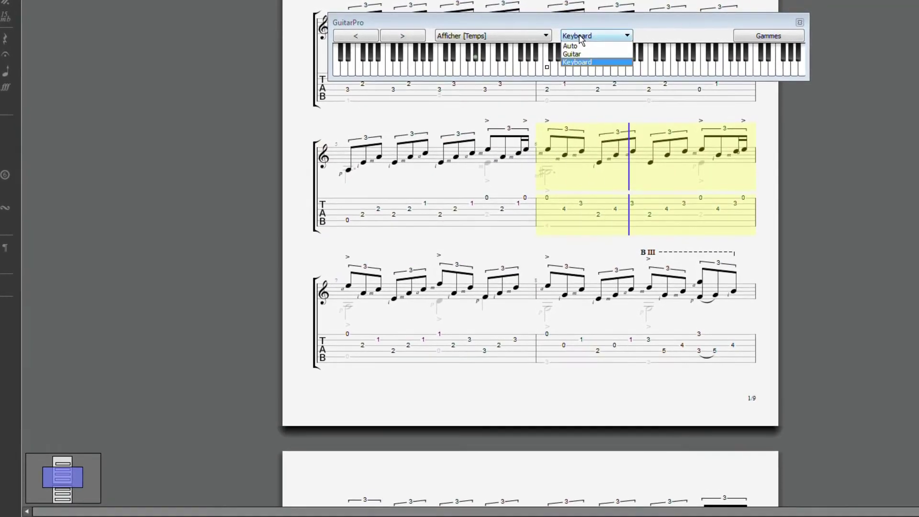
{"action": "left_click", "coordinate": [572, 54]}
{"action": "left_click", "coordinate": [616, 37]}
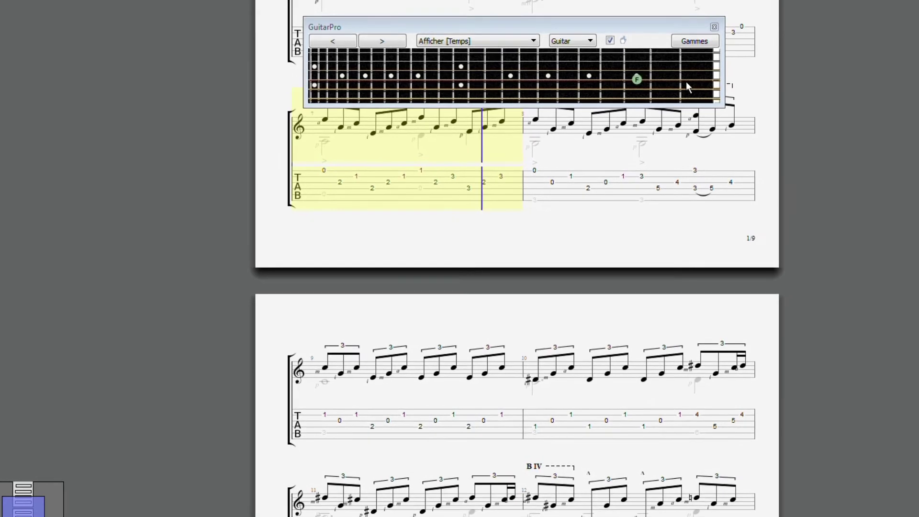
{"action": "left_click", "coordinate": [608, 41]}
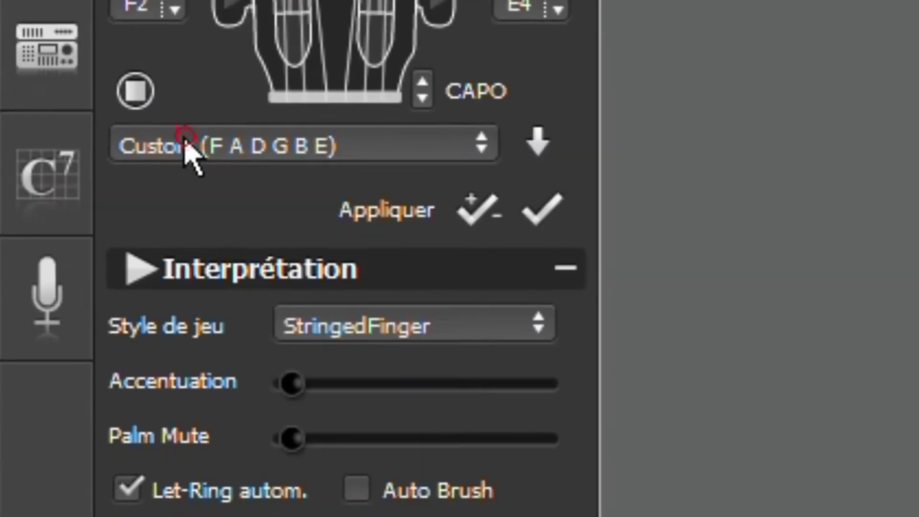
- Look through the guitar's tuning presets, stop the tuning preview, and raise the capo by three steps
{"action": "left_click", "coordinate": [188, 477]}
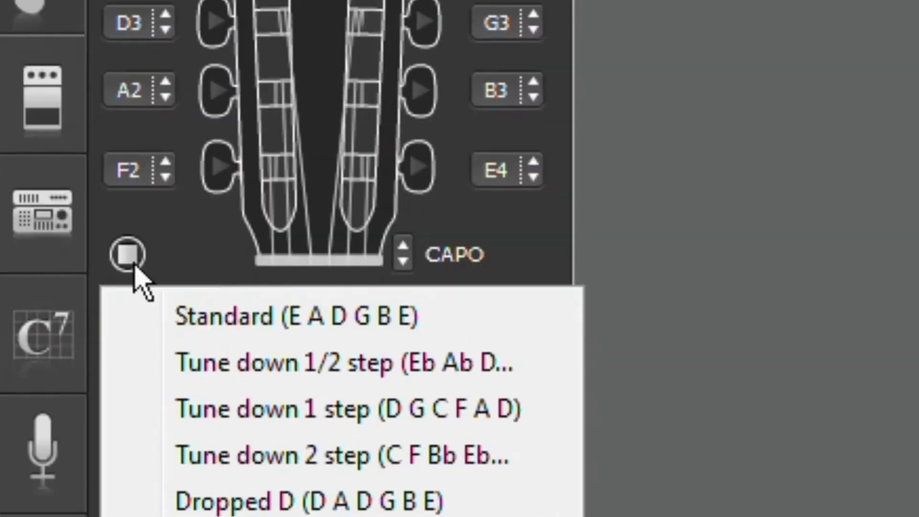
{"action": "left_click", "coordinate": [132, 262]}
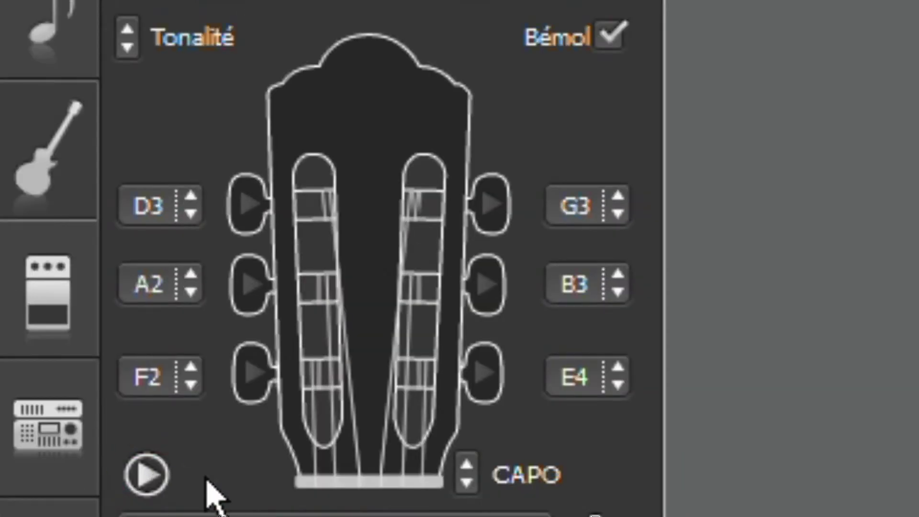
{"action": "left_click", "coordinate": [469, 470]}
{"action": "left_click", "coordinate": [469, 470]}
{"action": "left_click", "coordinate": [469, 470]}
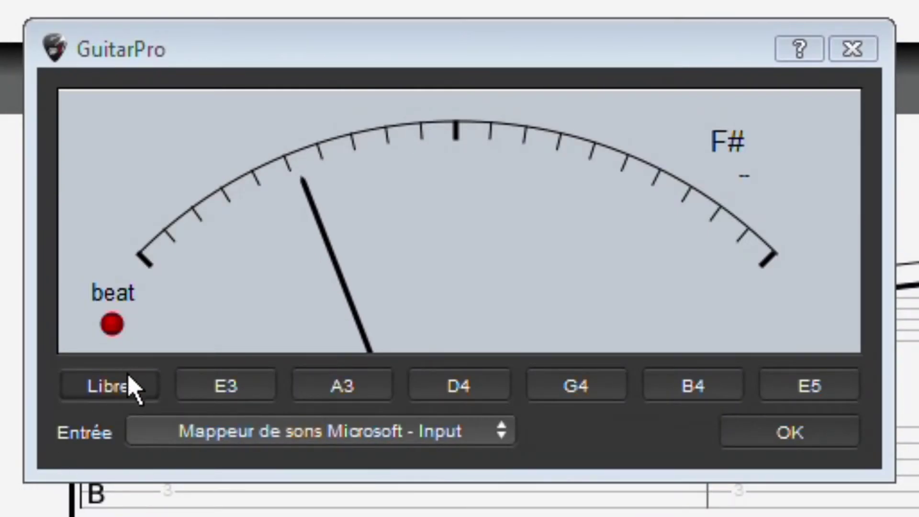
- Check the tuner against the reference strings E3, A3 and D4 in turn
{"action": "left_click", "coordinate": [225, 383]}
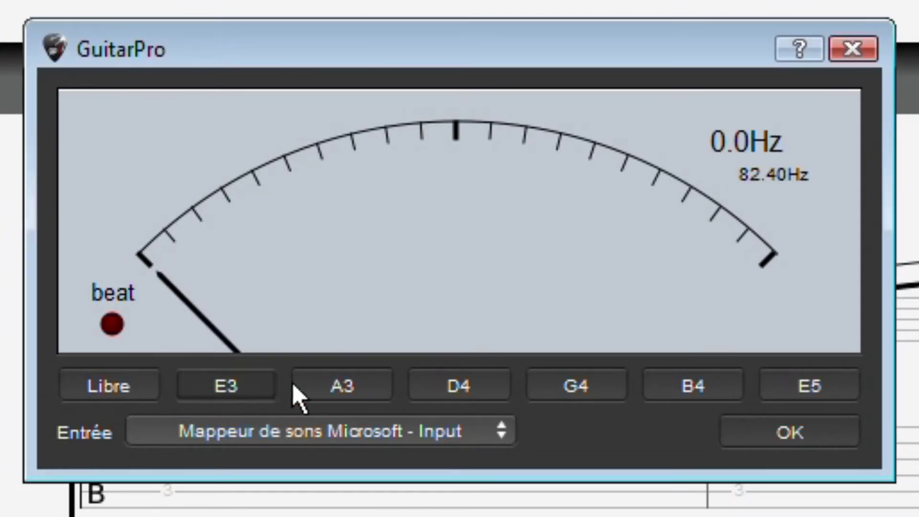
{"action": "left_click", "coordinate": [328, 387]}
{"action": "left_click", "coordinate": [467, 396]}
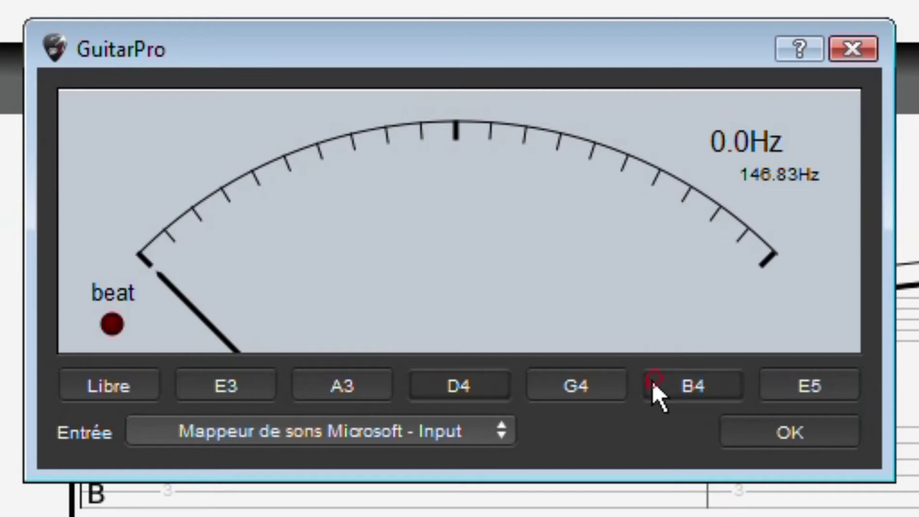
- Set the tuner's audio input to Line 3/4 (3- FastTrack Pro) and target the E5 string
{"action": "left_click", "coordinate": [448, 430]}
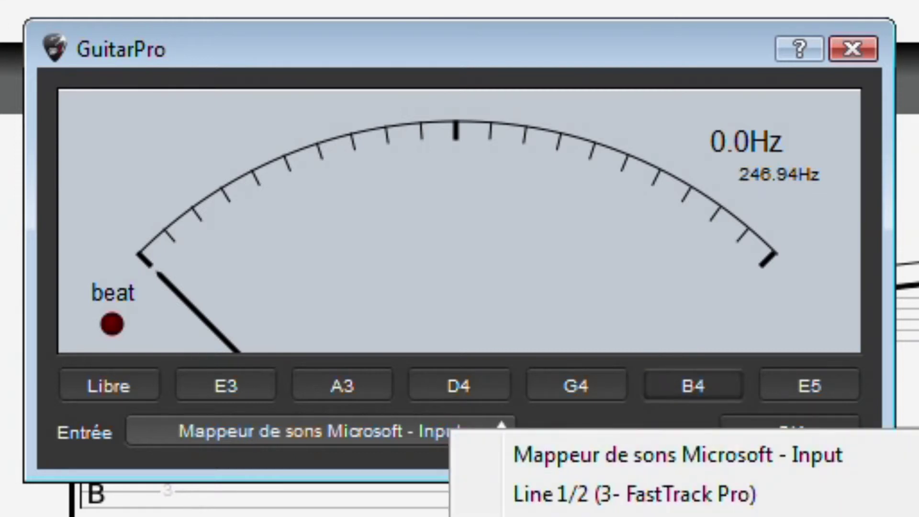
{"action": "key", "text": "Down"}
{"action": "key", "text": "Down"}
{"action": "key", "text": "Return"}
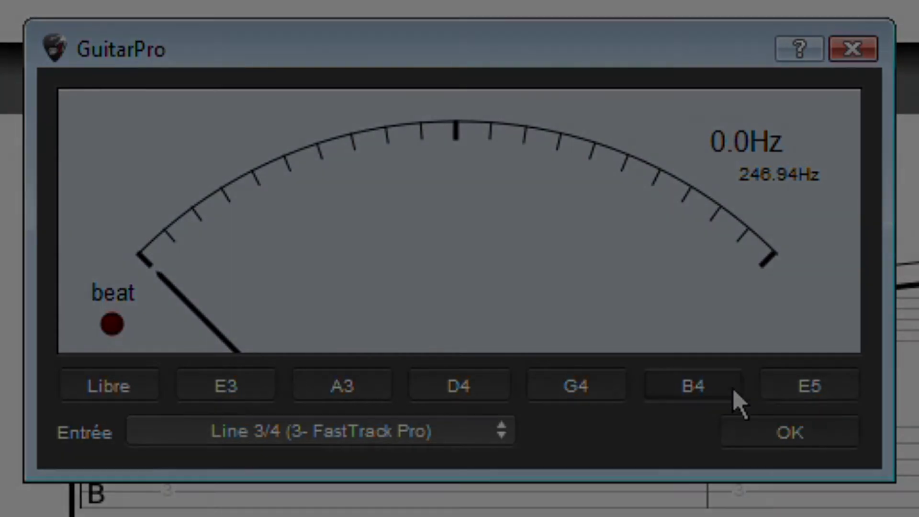
{"action": "left_click", "coordinate": [828, 385]}
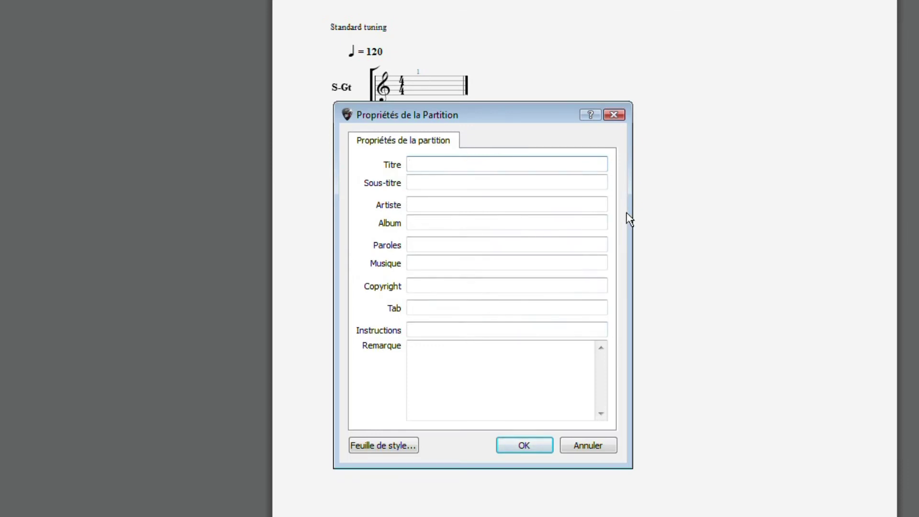
- Dismiss the score properties and fill bar 1 with quarter notes at frets 5, 5, 10 and 10 on the first string
{"action": "left_click", "coordinate": [614, 115]}
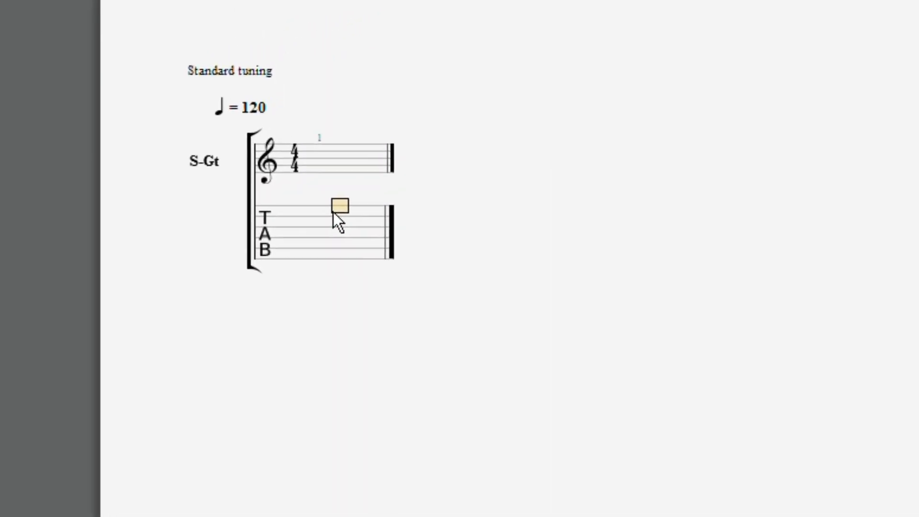
{"action": "key", "text": "3"}
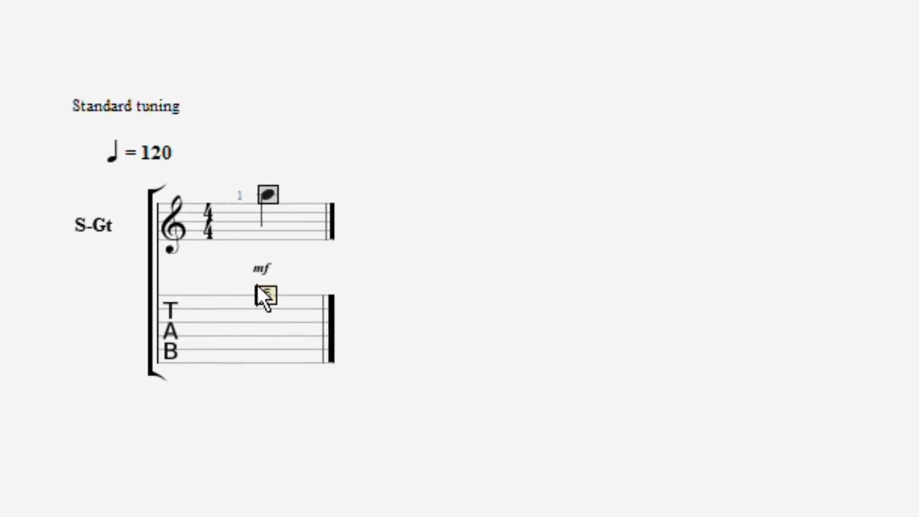
{"action": "key", "text": "Right"}
{"action": "type", "text": "5"}
{"action": "key", "text": "Right"}
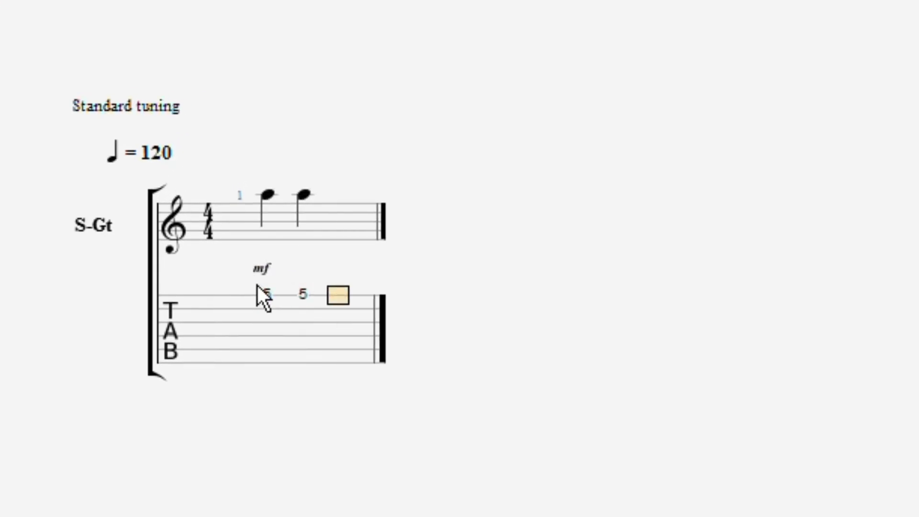
{"action": "type", "text": "10"}
{"action": "key", "text": "Right"}
{"action": "type", "text": "10"}
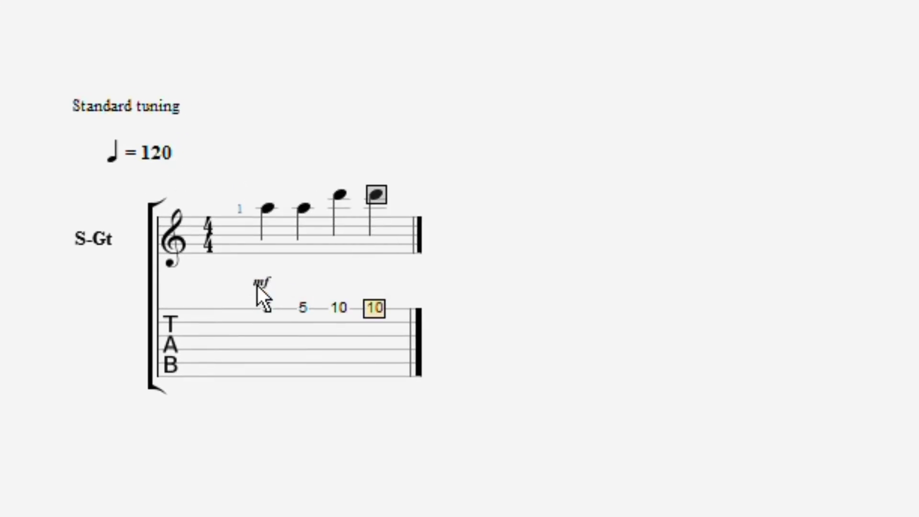
- Enter quarter notes at frets 12, 12 and 15 on the first string in bar 2
{"action": "key", "text": "Right"}
{"action": "type", "text": "12 "}
{"action": "type", "text": "1"}
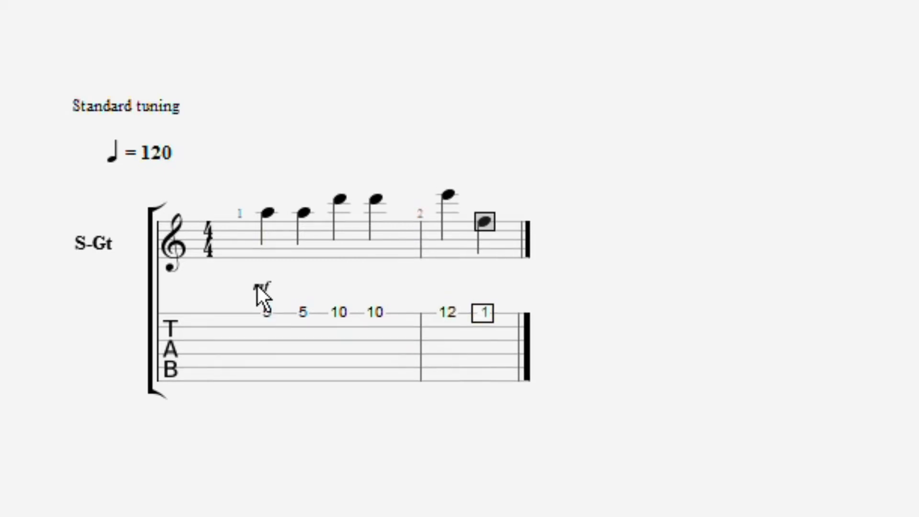
{"action": "type", "text": "2"}
{"action": "key", "text": "Right"}
{"action": "type", "text": "15"}
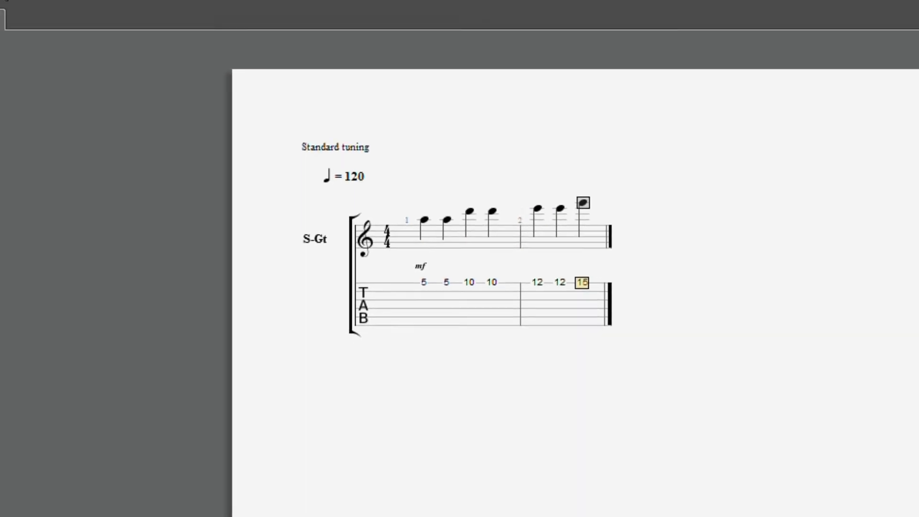
- Show the virtual fretboard and use it to complete bar 2 with fret 14 on the third string
{"action": "left_click", "coordinate": [12, 0]}
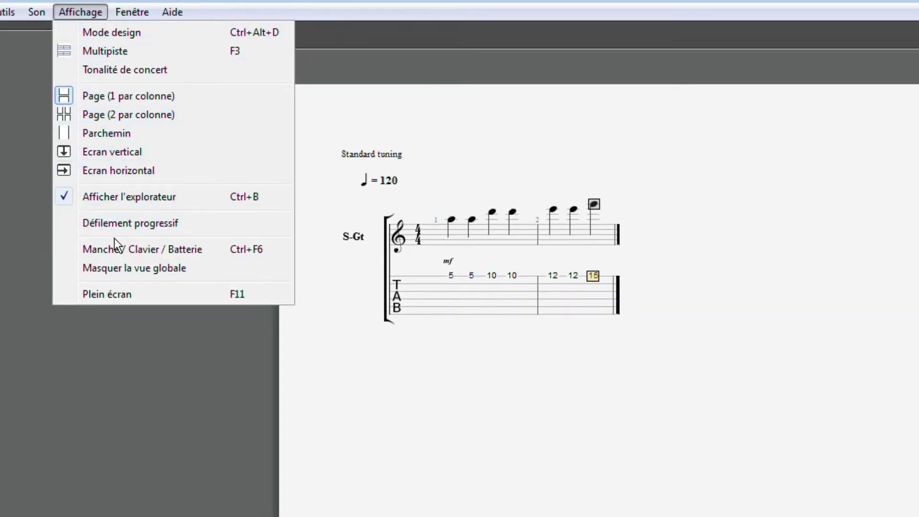
{"action": "left_click", "coordinate": [113, 248]}
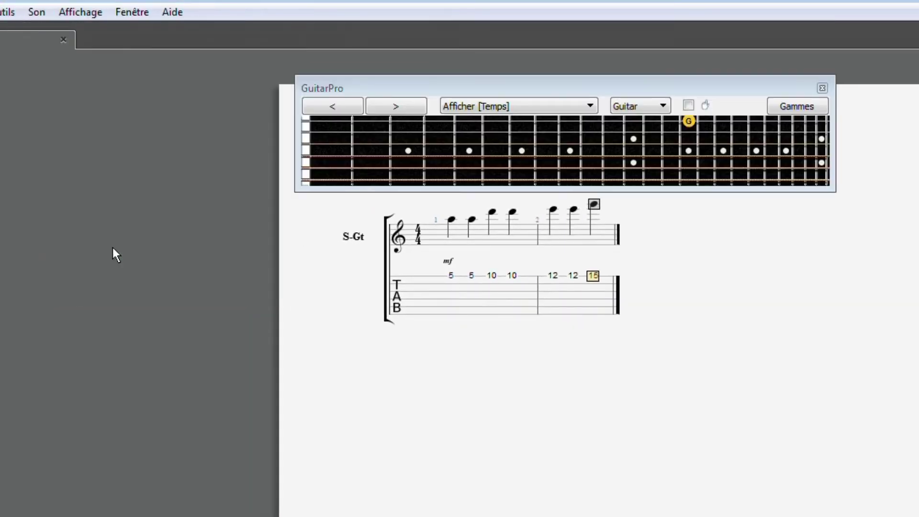
{"action": "key", "text": "Right"}
{"action": "left_click", "coordinate": [670, 146]}
- From the fretboard, fill bar 3 with frets 13, 15, 13 and 14 on strings 4, 2, 2 and 3, plus one first-string note after it
{"action": "key", "text": "Right"}
{"action": "left_click", "coordinate": [652, 155]}
{"action": "key", "text": "Right"}
{"action": "left_click", "coordinate": [688, 135]}
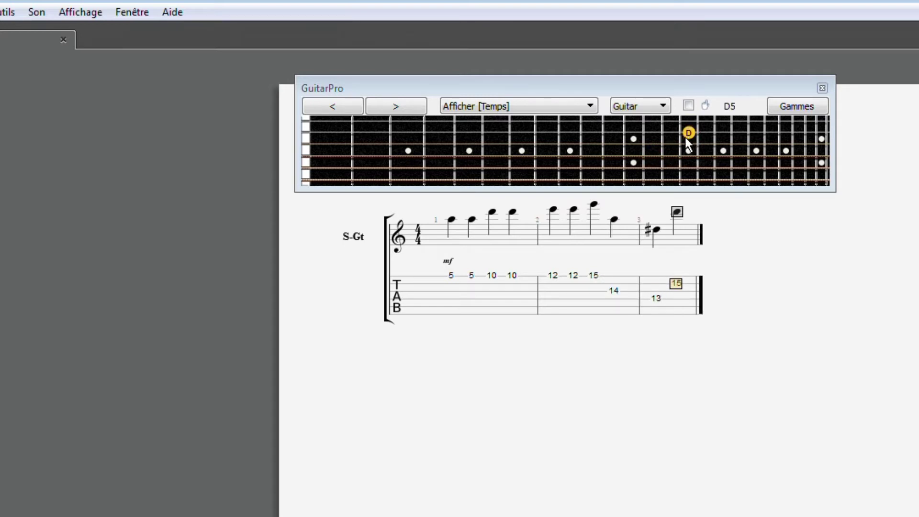
{"action": "key", "text": "Right"}
{"action": "left_click", "coordinate": [657, 132]}
{"action": "key", "text": "Right"}
{"action": "left_click", "coordinate": [671, 143]}
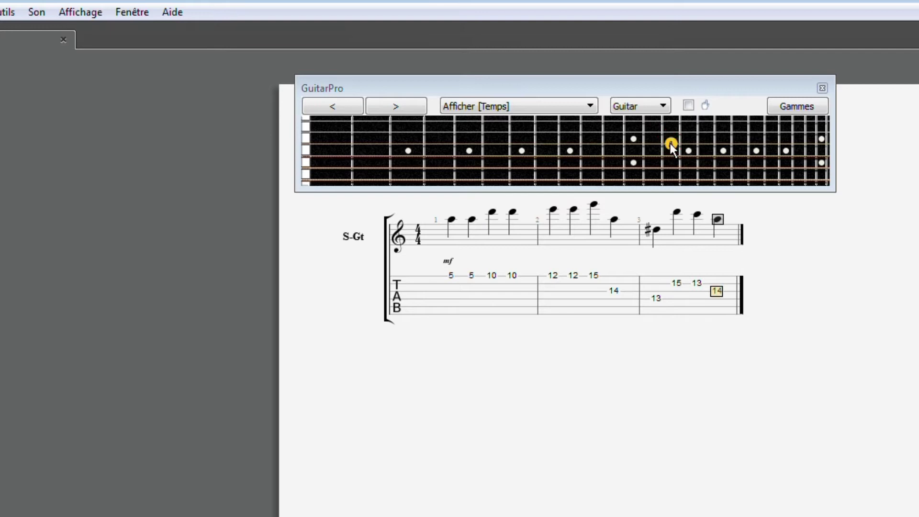
{"action": "key", "text": "Right"}
{"action": "left_click", "coordinate": [658, 123]}
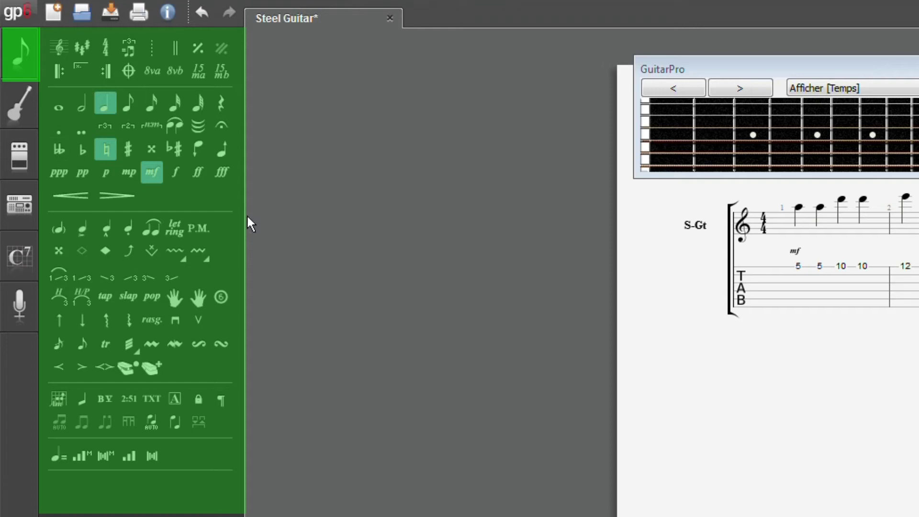
- Change the first two notes of bar 1 to eighth notes and select a range of notes in that bar
{"action": "left_click", "coordinate": [797, 266]}
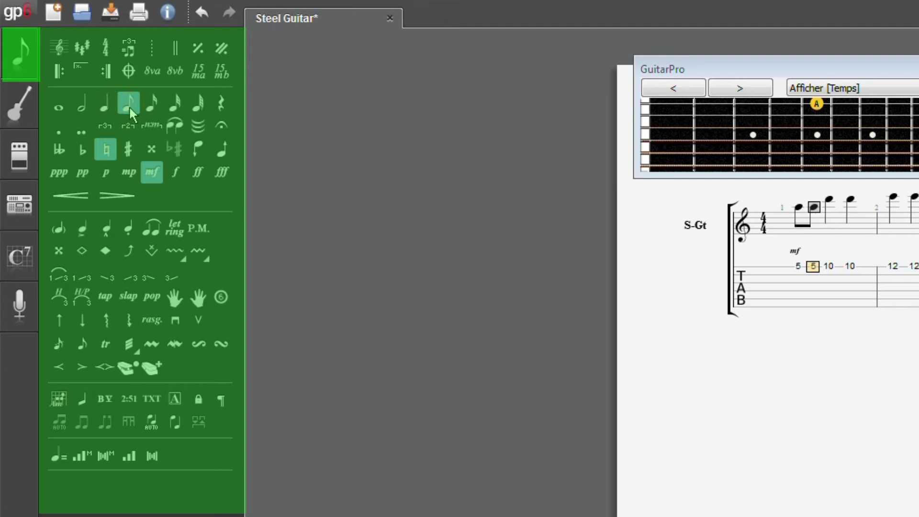
{"action": "key", "text": "Right"}
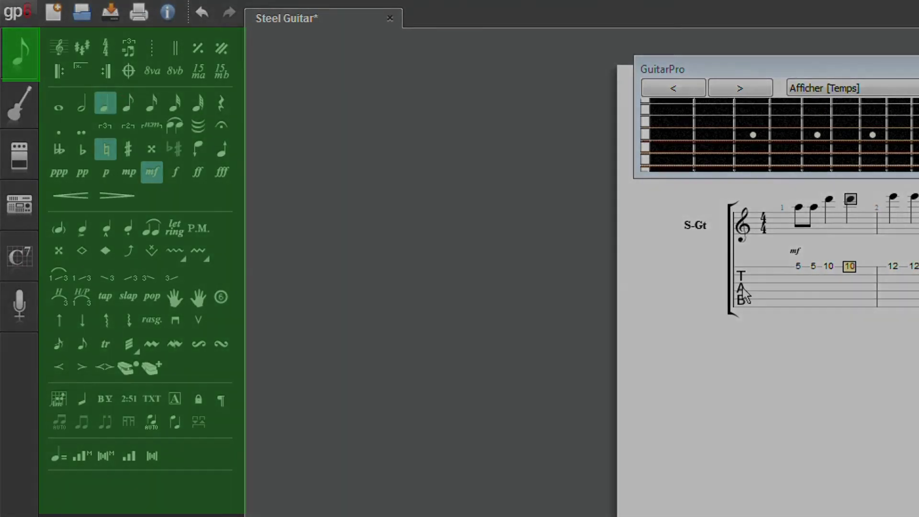
{"action": "left_click_drag", "start_coordinate": [797, 286], "coordinate": [871, 287]}
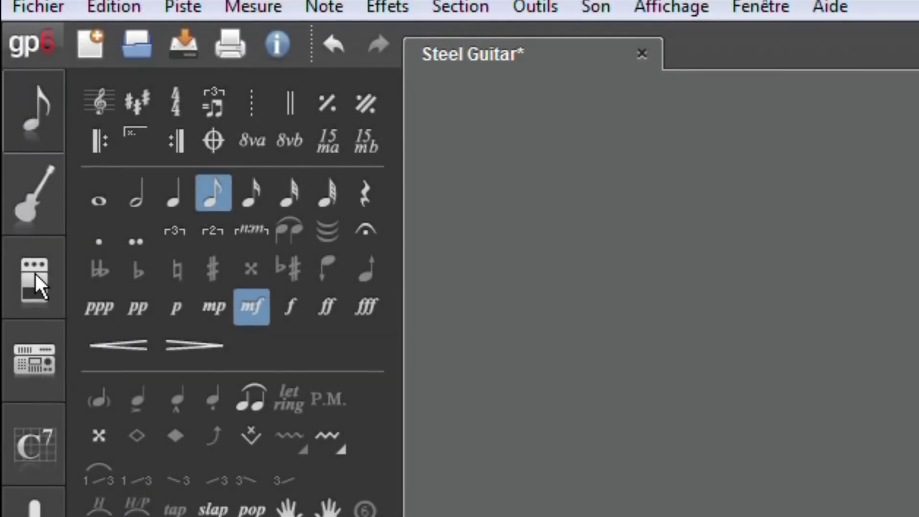
- Load the Top-30 guitar amp for the track and adjust its reverb Level, reverb Time and Bass settings
{"action": "left_click", "coordinate": [35, 275]}
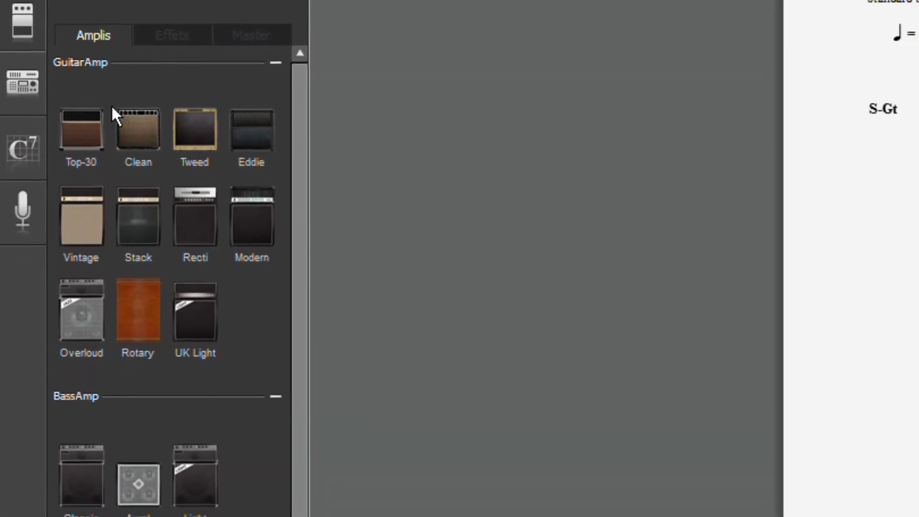
{"action": "double_click", "coordinate": [87, 123]}
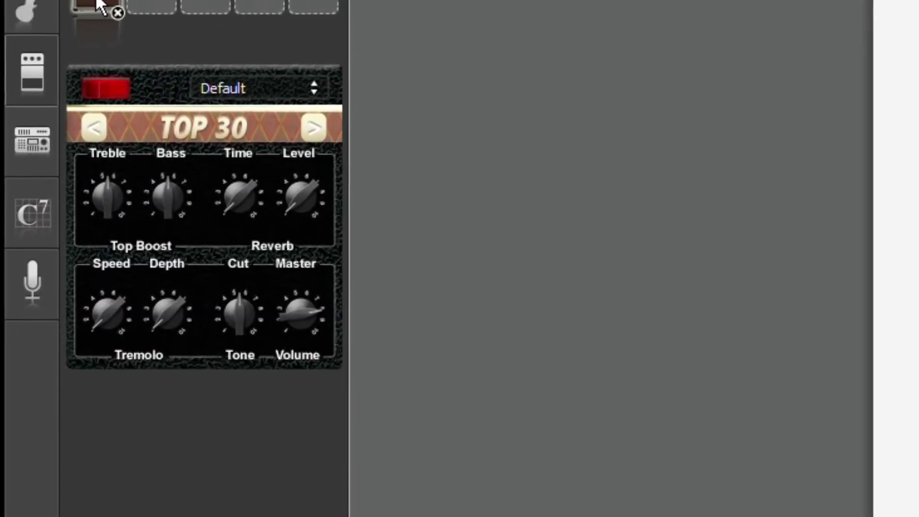
{"action": "left_click_drag", "start_coordinate": [298, 223], "coordinate": [295, 207]}
{"action": "left_click_drag", "start_coordinate": [262, 286], "coordinate": [260, 262]}
{"action": "left_click_drag", "start_coordinate": [184, 286], "coordinate": [192, 269]}
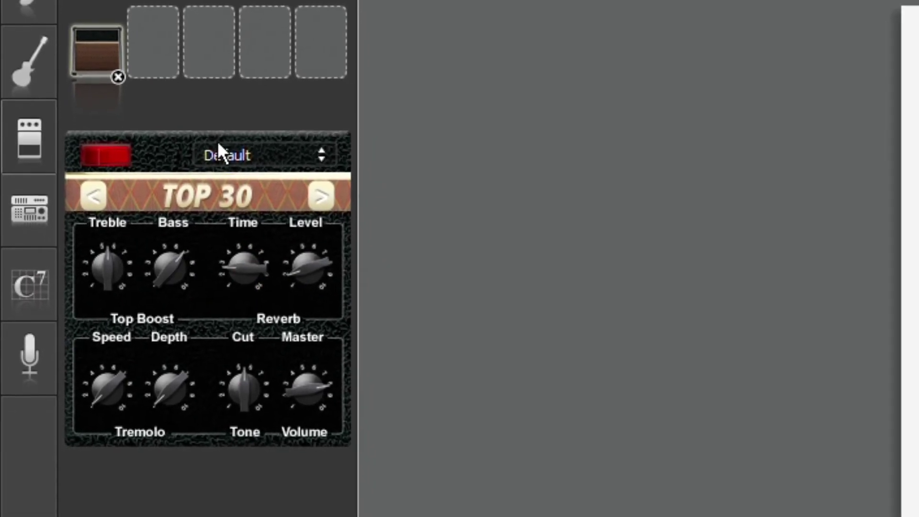
- Add the Acoustic equalizer pedal in the second effect slot and apply its Finger preset
{"action": "left_click", "coordinate": [154, 42]}
{"action": "left_click", "coordinate": [188, 150]}
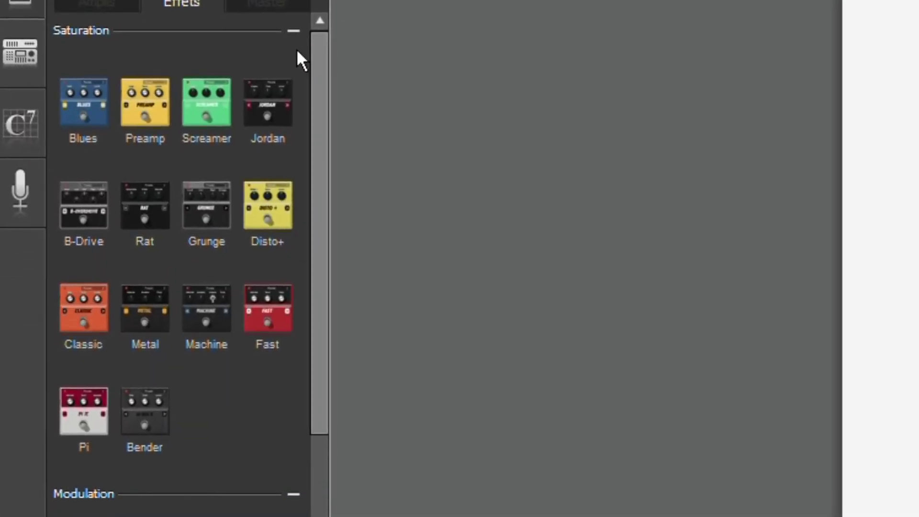
{"action": "scroll", "coordinate": [297, 50], "scroll_direction": "down", "scroll_amount": 7}
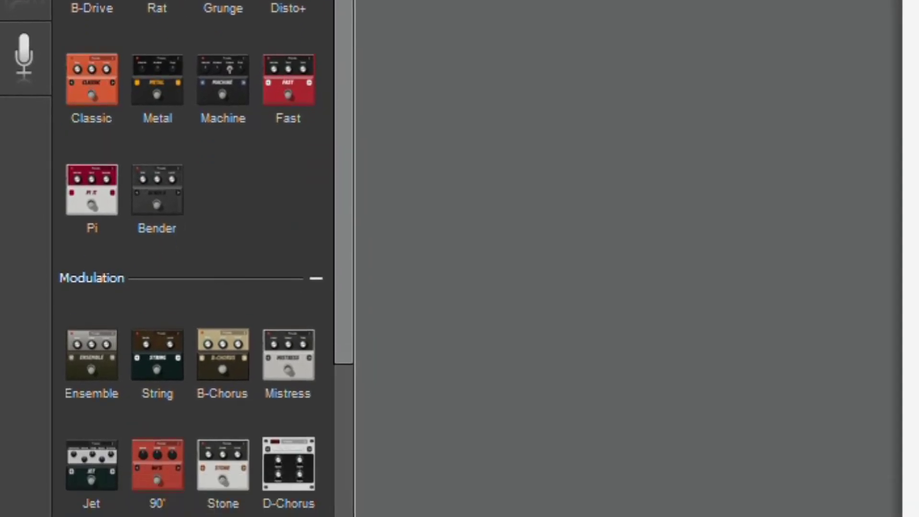
{"action": "scroll", "coordinate": [330, 57], "scroll_direction": "down", "scroll_amount": 12}
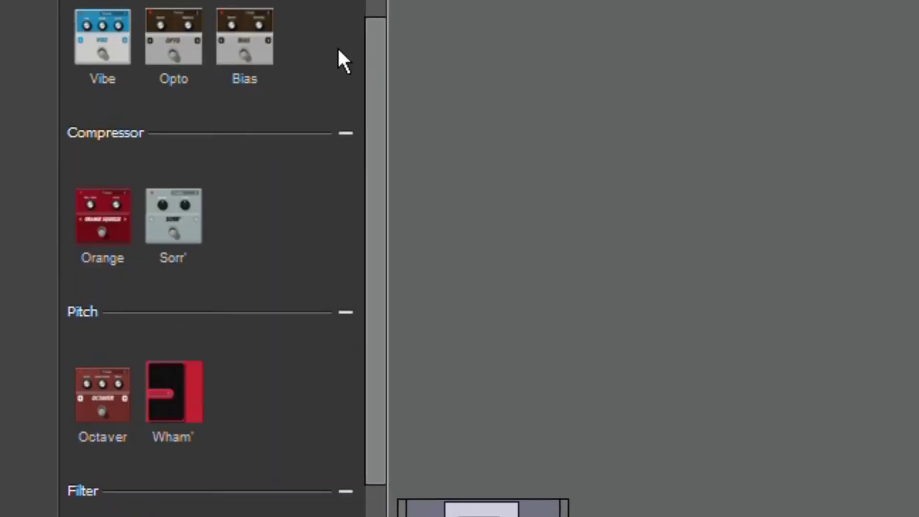
{"action": "scroll", "coordinate": [354, 79], "scroll_direction": "down", "scroll_amount": 6}
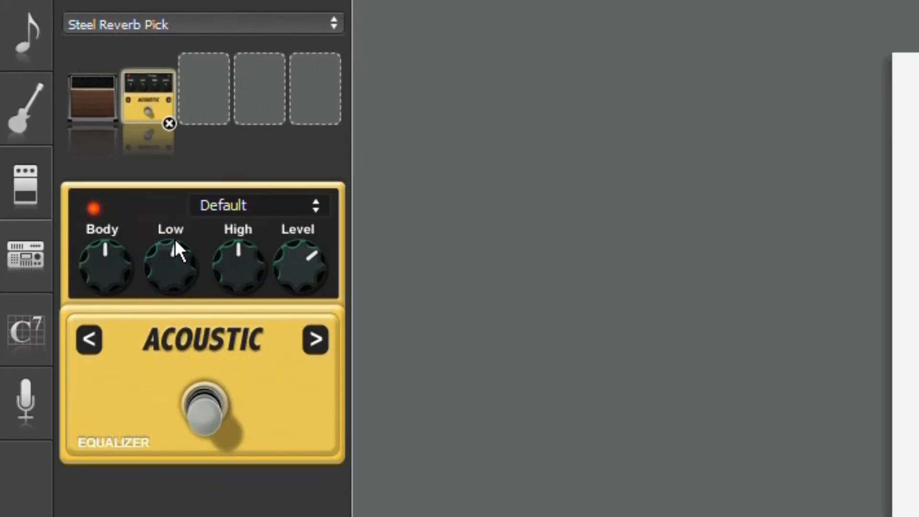
{"action": "left_click", "coordinate": [246, 207]}
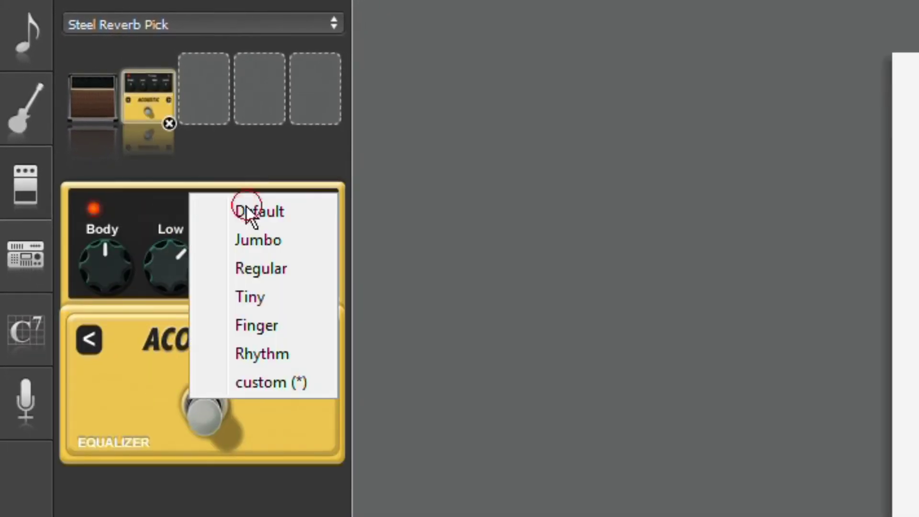
{"action": "left_click", "coordinate": [265, 325]}
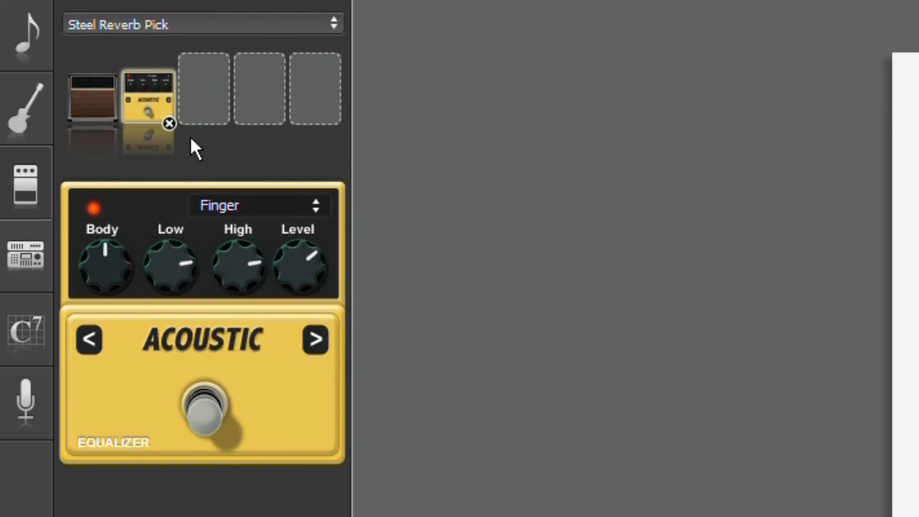
- Add the Studio reverb from the master effects in the third slot of the chain
{"action": "left_click", "coordinate": [196, 83]}
{"action": "left_click", "coordinate": [273, 206]}
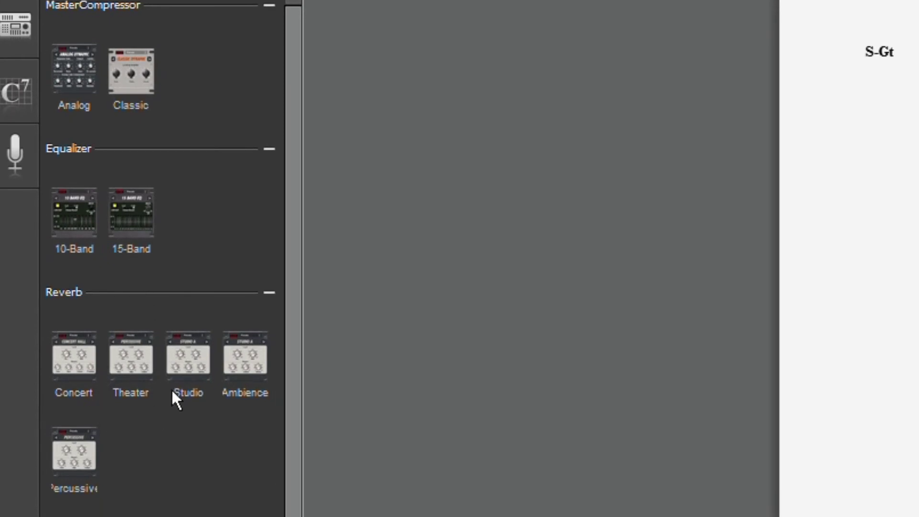
{"action": "double_click", "coordinate": [189, 363]}
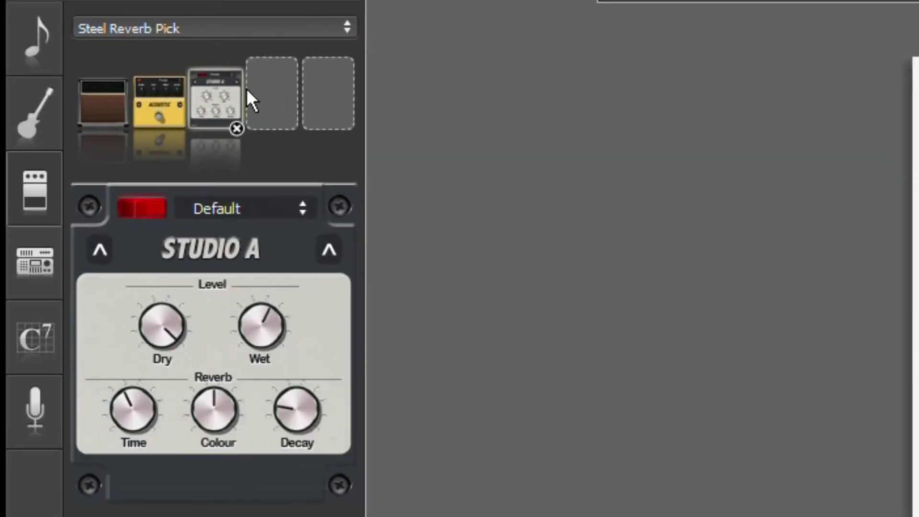
- Adjust the Analog Dynamic master compressor's Ratio, Attack and Release, and open its list of presets
{"action": "left_click", "coordinate": [29, 263]}
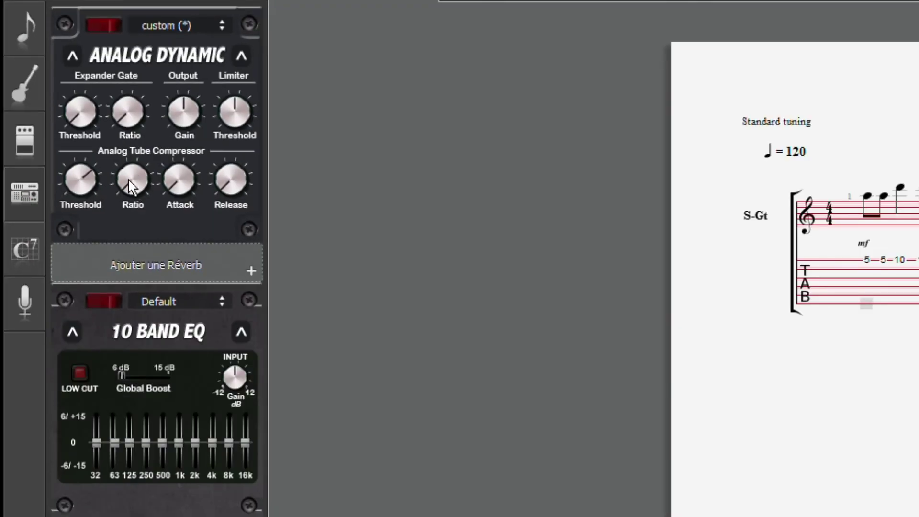
{"action": "left_click_drag", "start_coordinate": [130, 186], "coordinate": [147, 151]}
{"action": "left_click_drag", "start_coordinate": [178, 186], "coordinate": [189, 142]}
{"action": "left_click_drag", "start_coordinate": [218, 180], "coordinate": [216, 119]}
{"action": "left_click", "coordinate": [178, 20]}
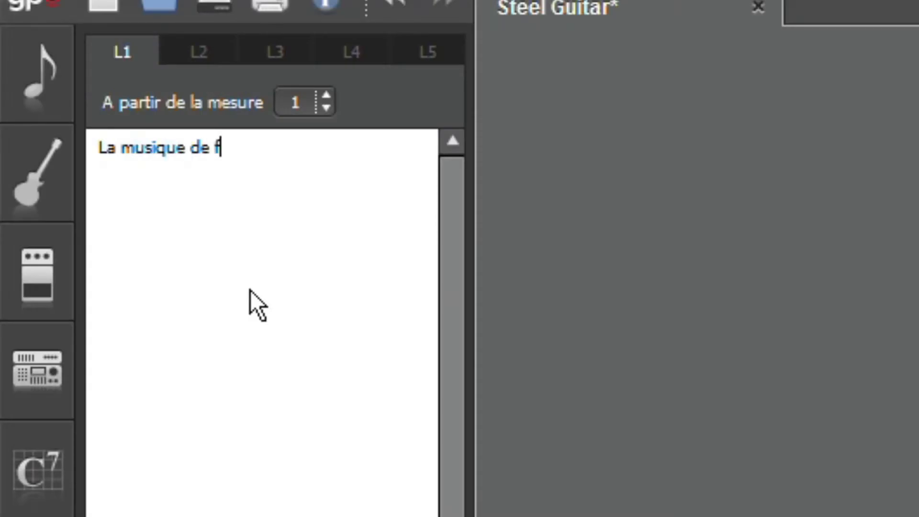
- Write "La musique de fond est composée par le Guitariste en carton ." in lyrics line L1, followed by a blank line
{"action": "type", "text": "ond est composée par le"}
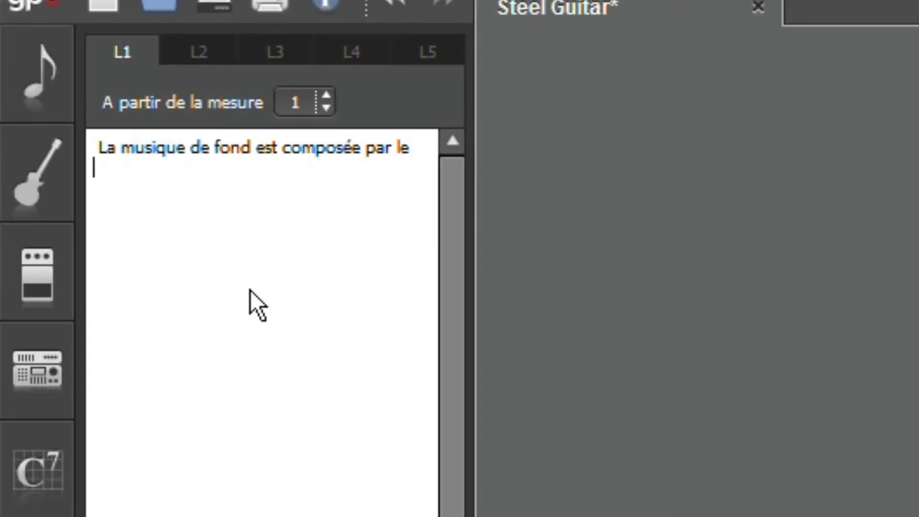
{"action": "type", "text": " Guitariste en carton ."}
{"action": "key", "text": "Return"}
{"action": "key", "text": "Return"}
- Add the lyrics "Retrouvez la sur la chaine" and "Aristeencarton" on two separate lines
{"action": "type", "text": "Retrouvez la sur la chaine"}
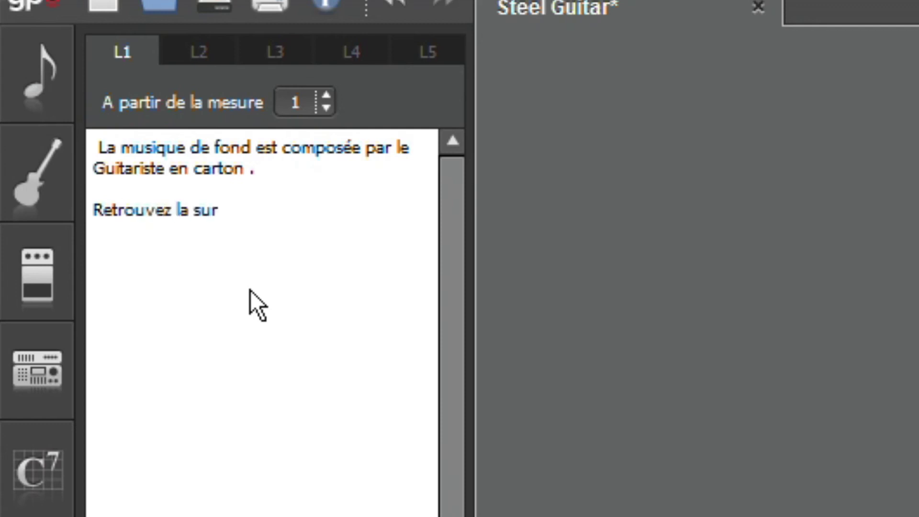
{"action": "key", "text": "Return"}
{"action": "type", "text": "Aristeencarton"}
- After two blank lines, add the lyrics "ah oui , un peu de pub ça fait pas de mal :)"
{"action": "key", "text": "Return"}
{"action": "key", "text": "Return"}
{"action": "key", "text": "Return"}
{"action": "type", "text": "ah oui , un peu de pub ça fait pas de mal :)"}
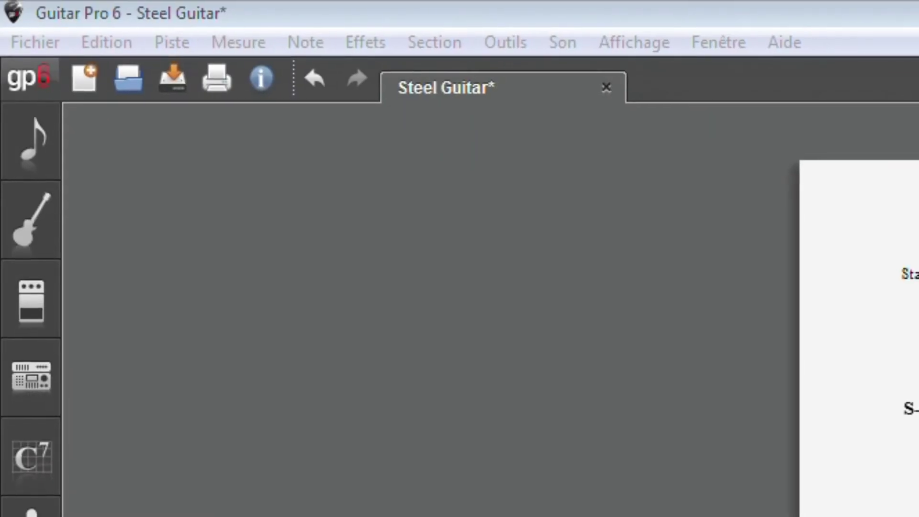
- Review the file formats offered for importing and exporting the score, without choosing one
{"action": "left_click", "coordinate": [41, 41]}
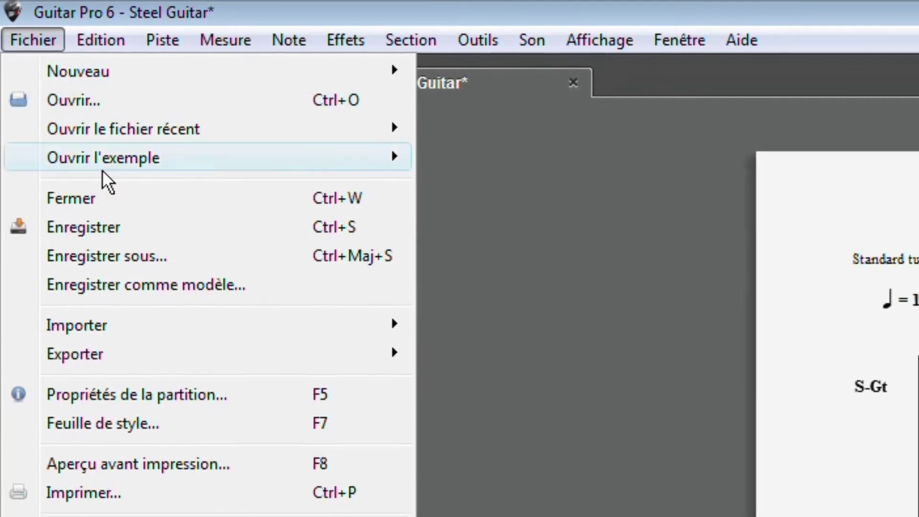
{"action": "mouse_move", "coordinate": [245, 336]}
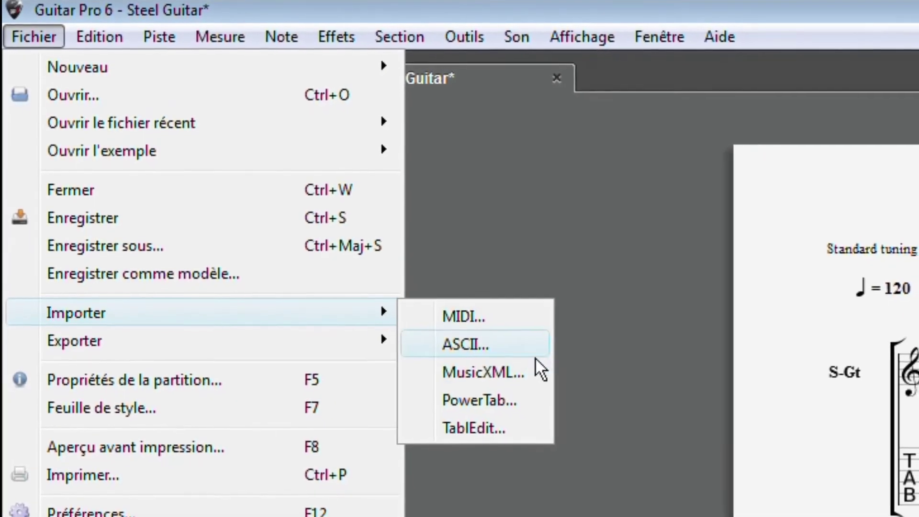
{"action": "mouse_move", "coordinate": [300, 335]}
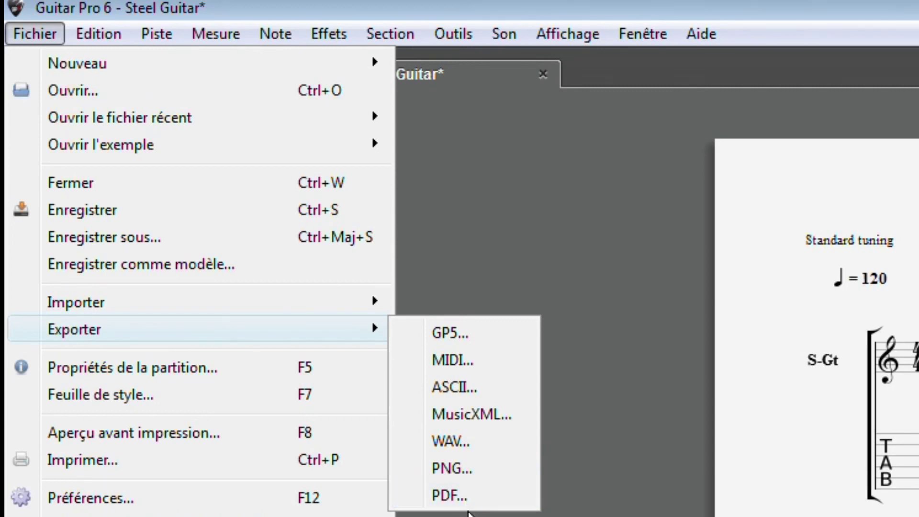
{"action": "left_click", "coordinate": [468, 515]}
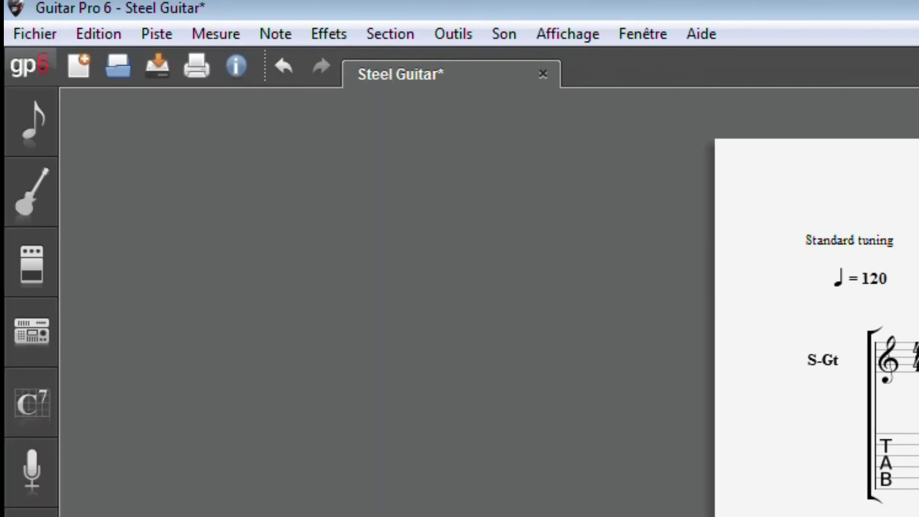